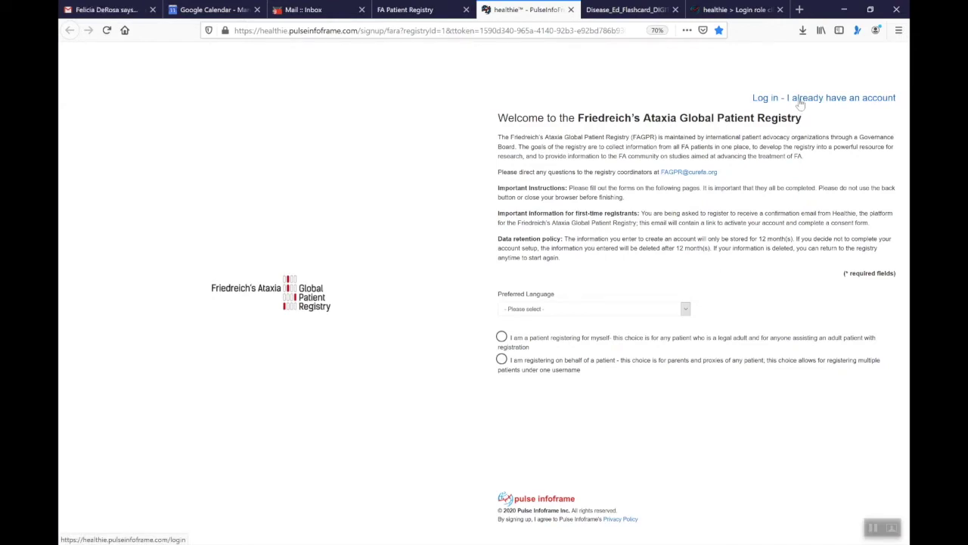
Go to the healthie login page for existing accounts.
click(800, 102)
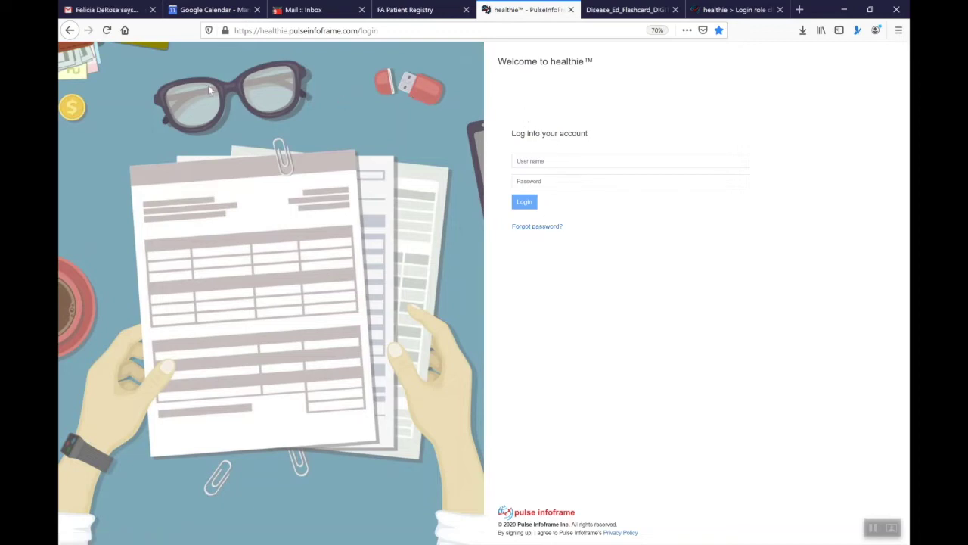
Return to the registry welcome page and show the Preferred Language options.
click(69, 30)
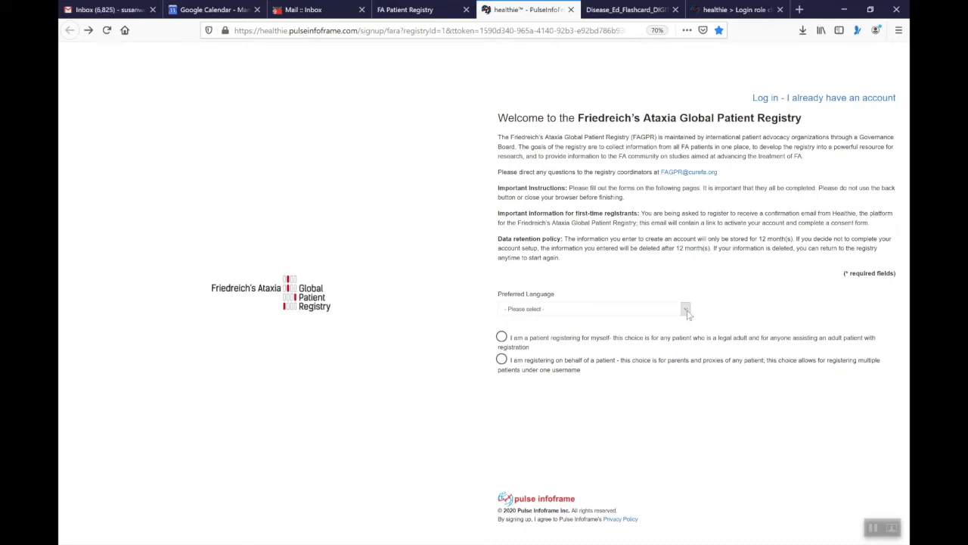
click(686, 310)
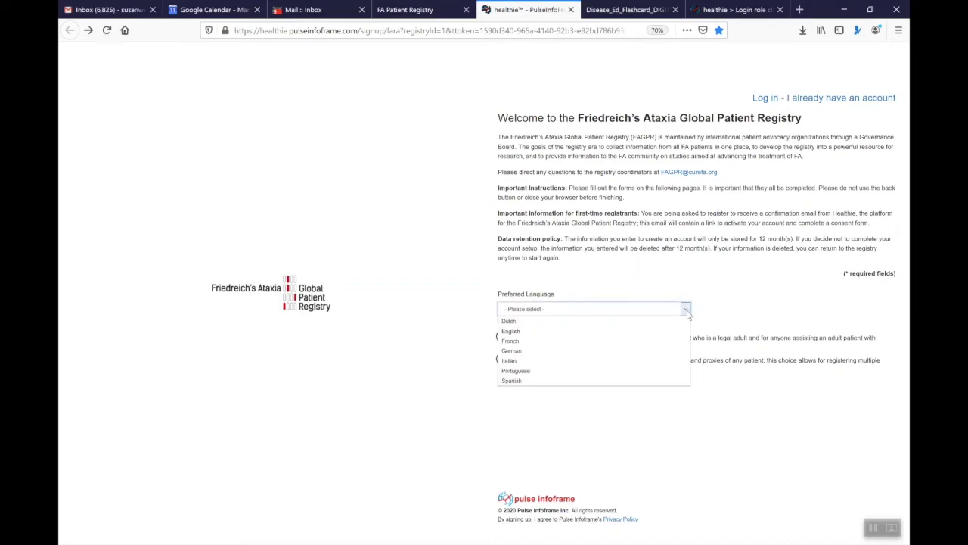
Choose English as the preferred language.
click(571, 334)
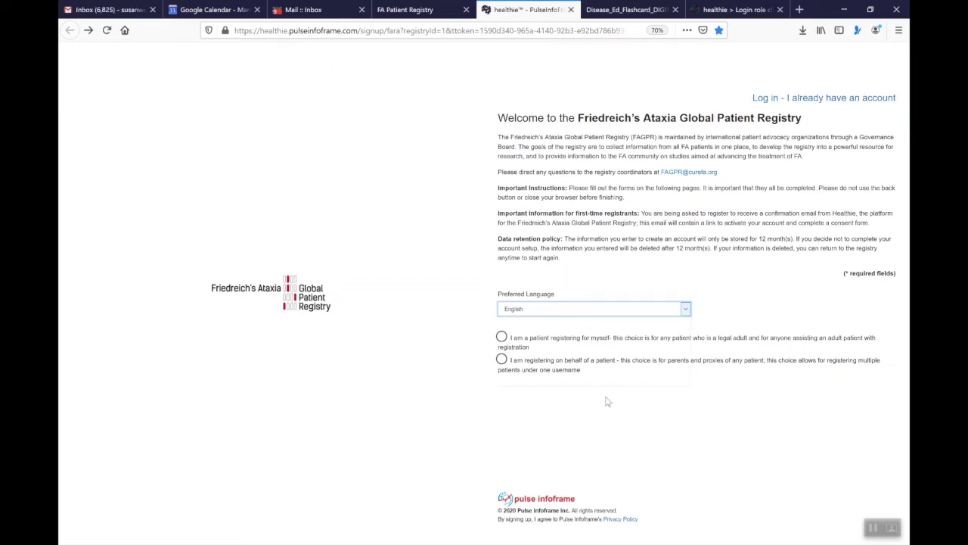
Pick proxy registration, switch to registering for myself, then bring up the Login role page.
click(502, 360)
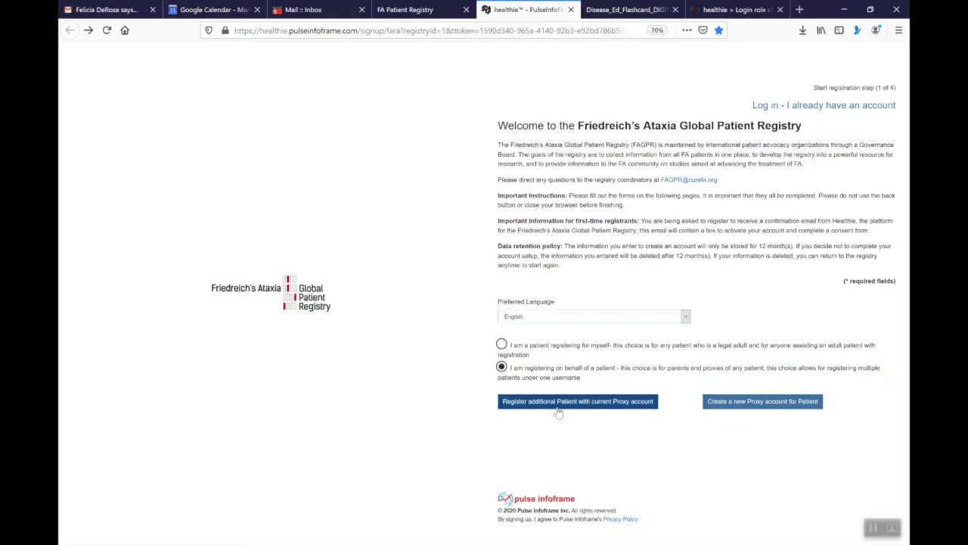
click(502, 345)
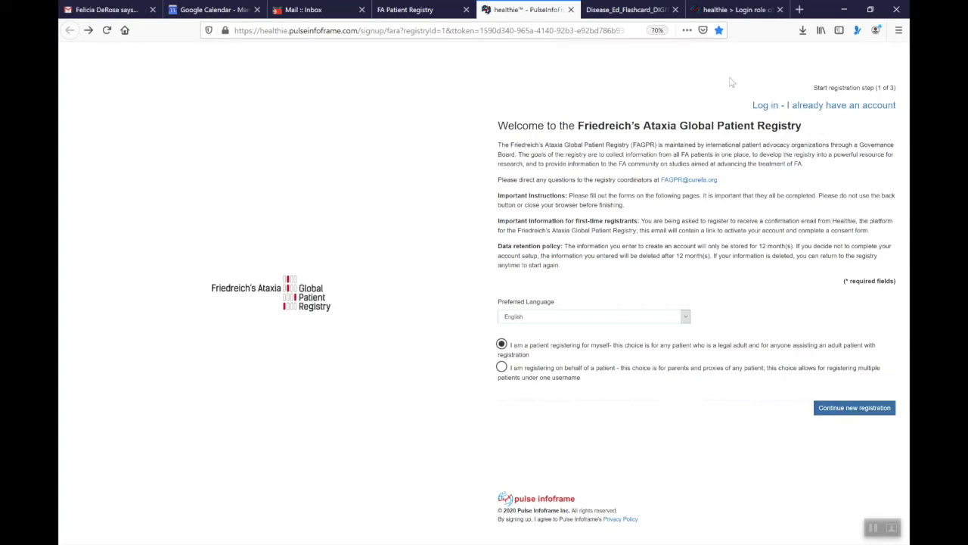
click(733, 10)
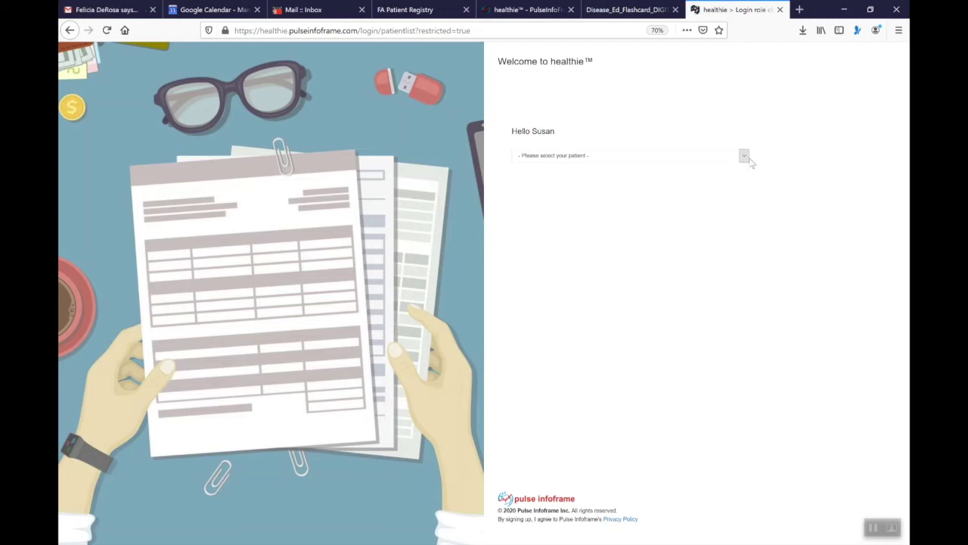
Log in with the saved username and password, then choose the patient to open their dashboard.
click(68, 31)
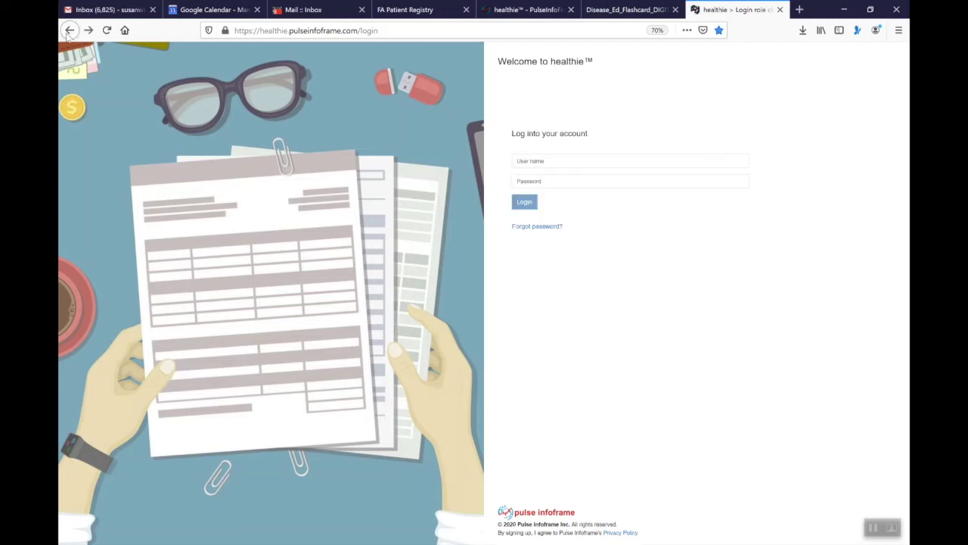
click(559, 160)
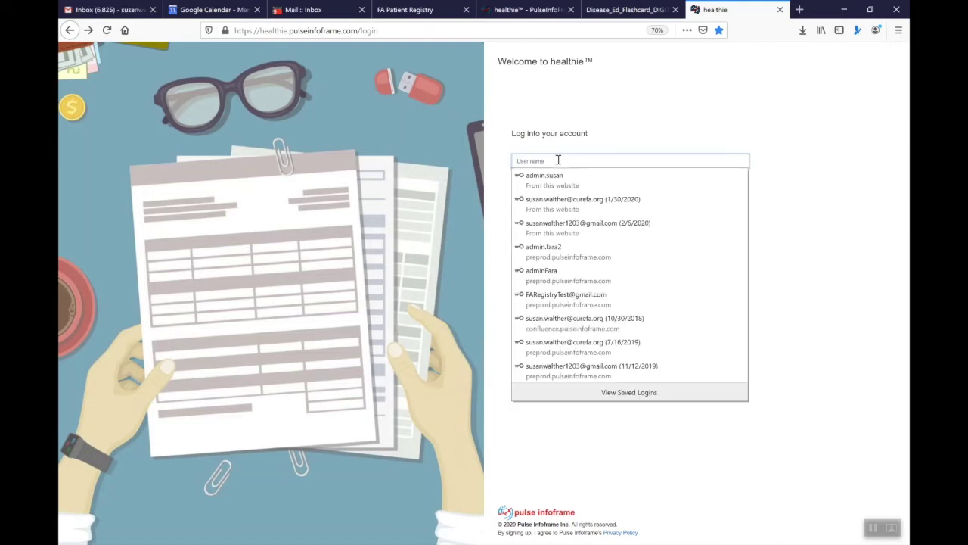
click(562, 225)
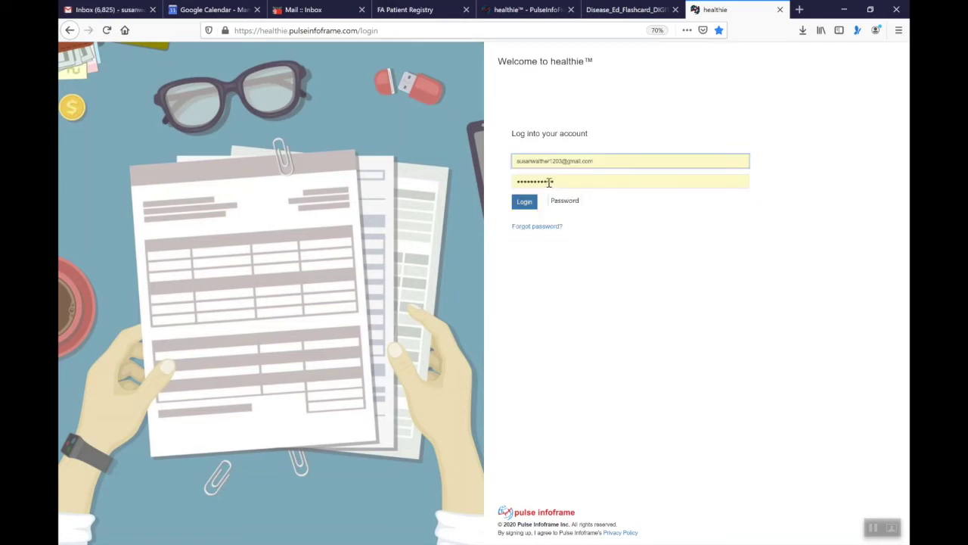
click(527, 204)
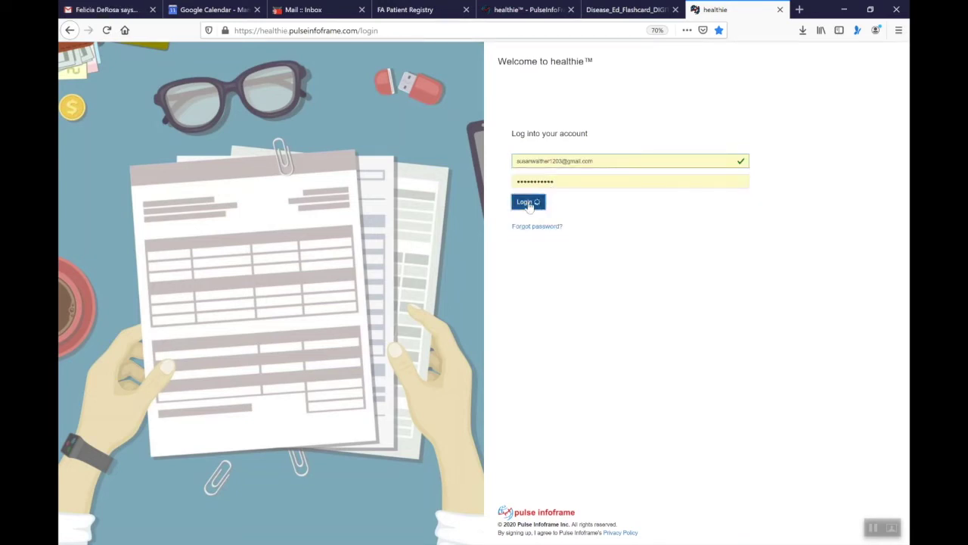
click(546, 177)
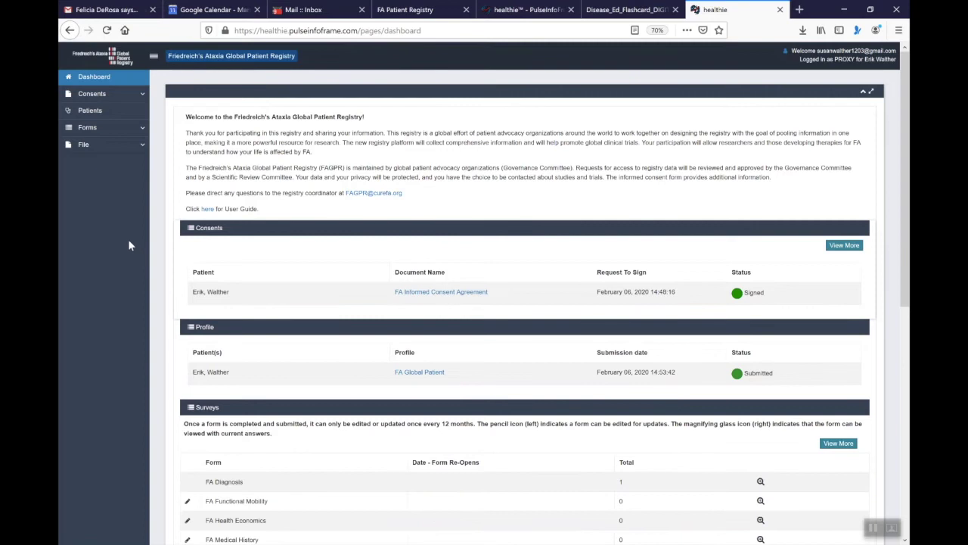
scroll(121, 237, down, 1)
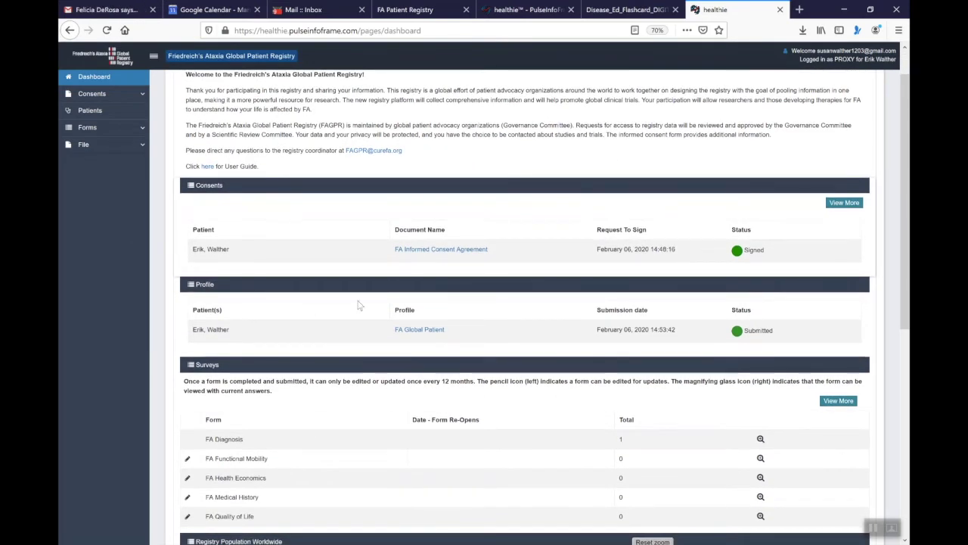
Open the signed FA Informed Consent Agreement, decline location access, and scroll to its signature.
click(434, 250)
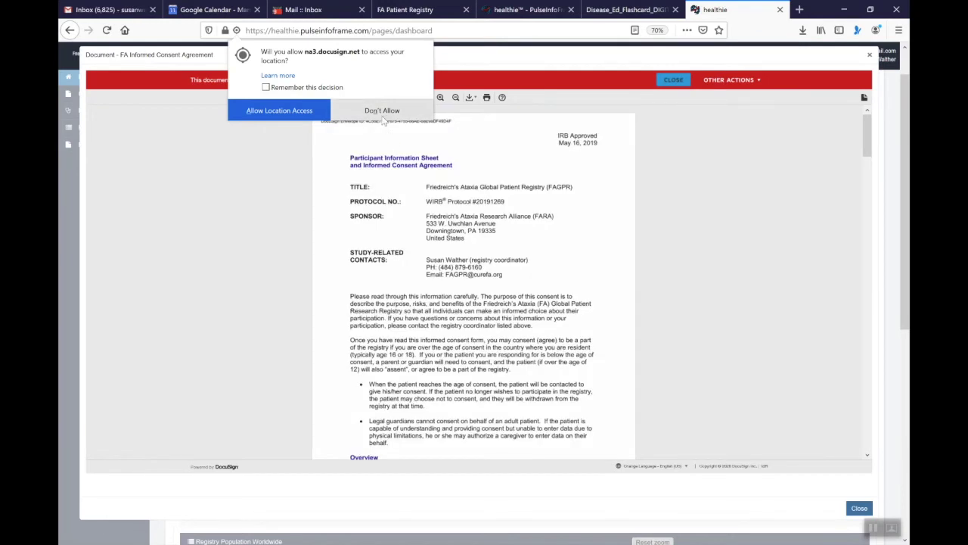
click(382, 111)
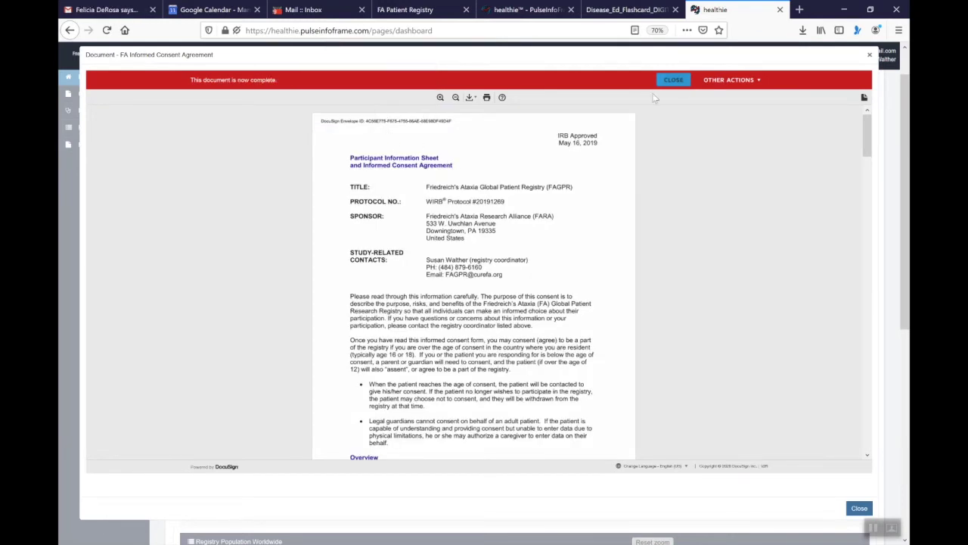
scroll(550, 266, down, 3)
scroll(550, 267, down, 15)
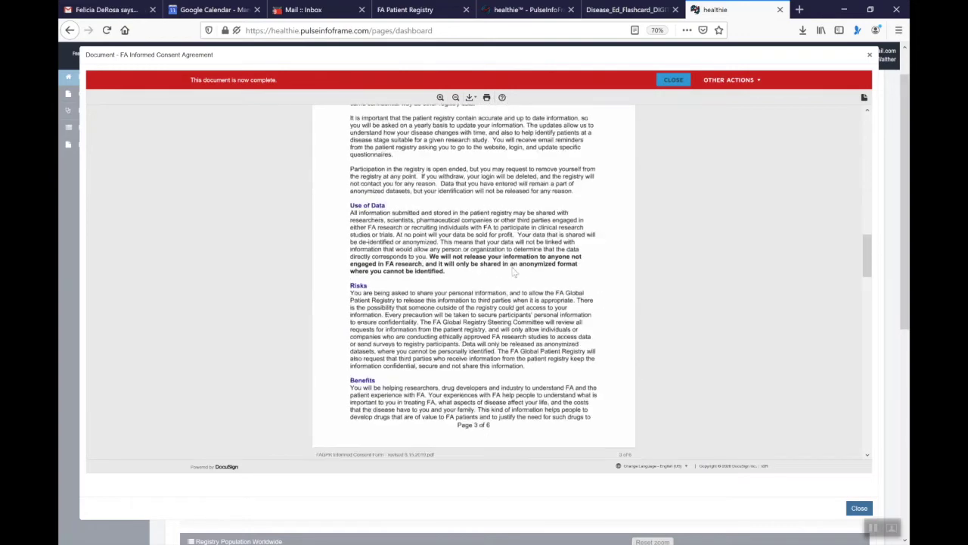
scroll(513, 272, down, 15)
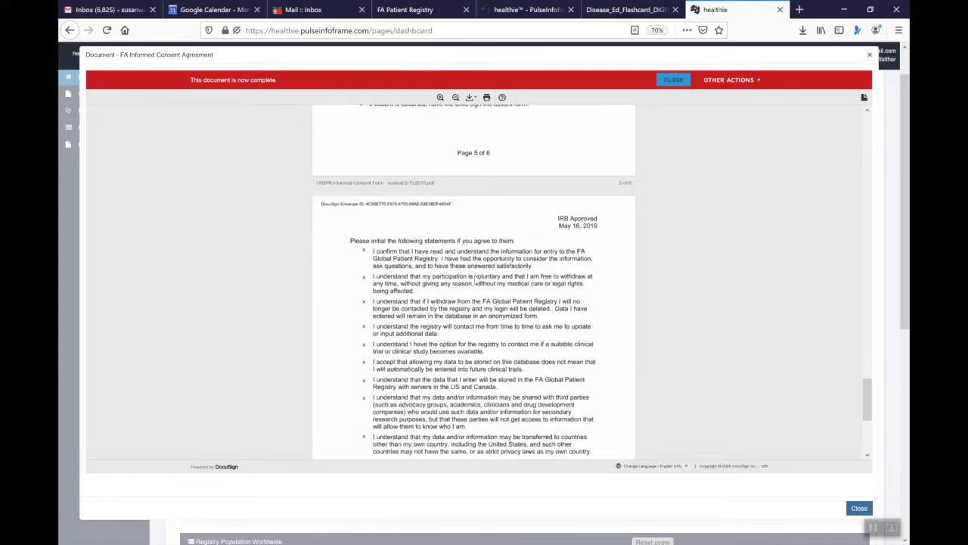
scroll(475, 280, down, 6)
scroll(363, 193, up, 4)
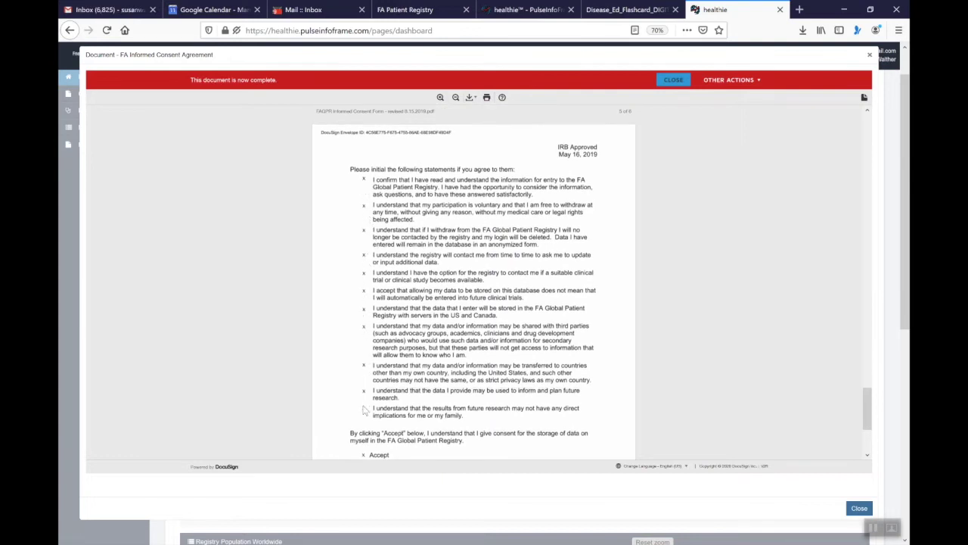
scroll(437, 323, down, 3)
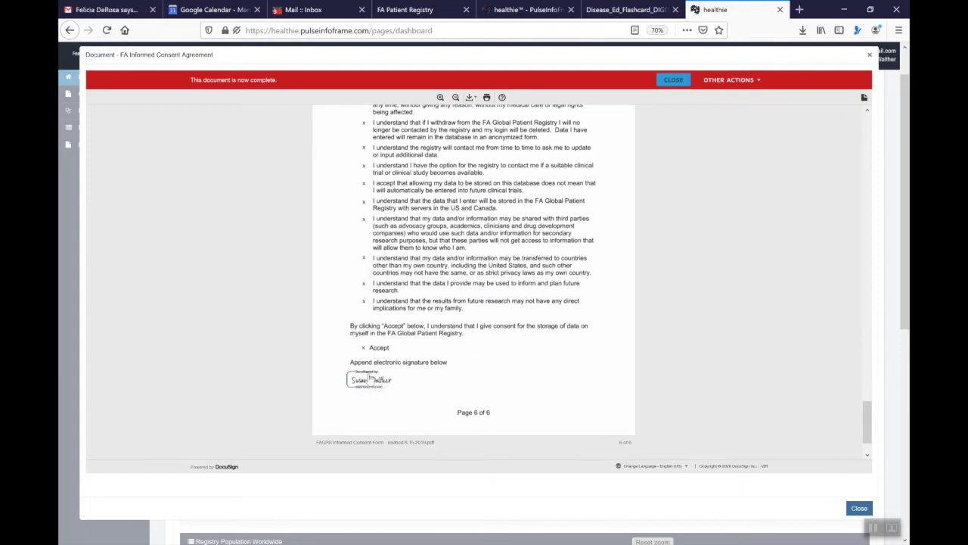
mouse_move(368, 385)
Close the consent agreement and open the submitted FA Global Patient profile.
click(672, 83)
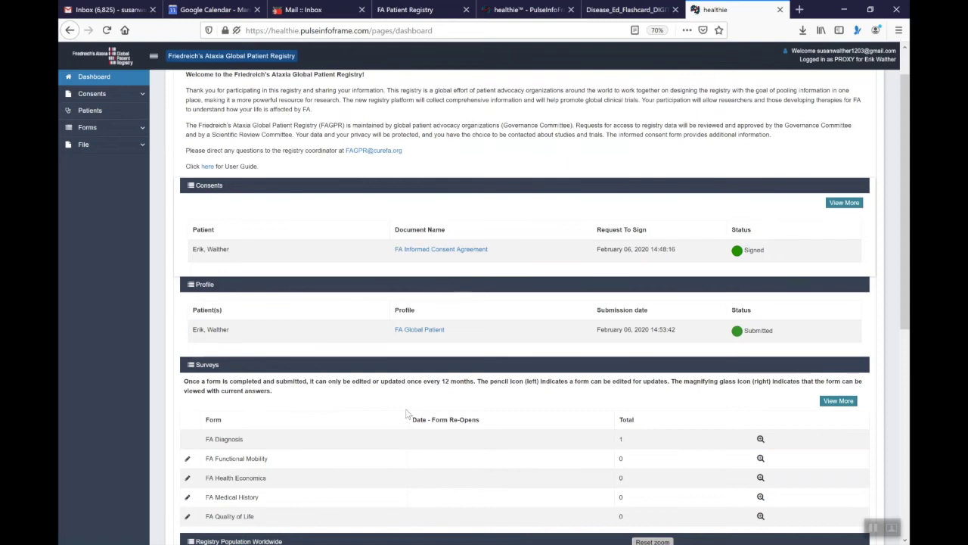
click(418, 330)
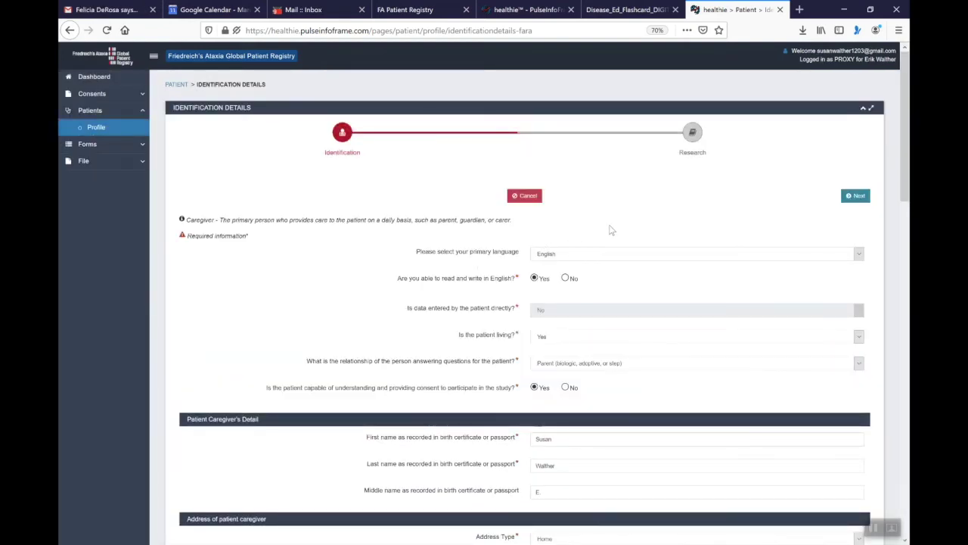
Review the Identification Details answers and move on to the Research questions.
scroll(617, 247, down, 2)
scroll(611, 258, down, 2)
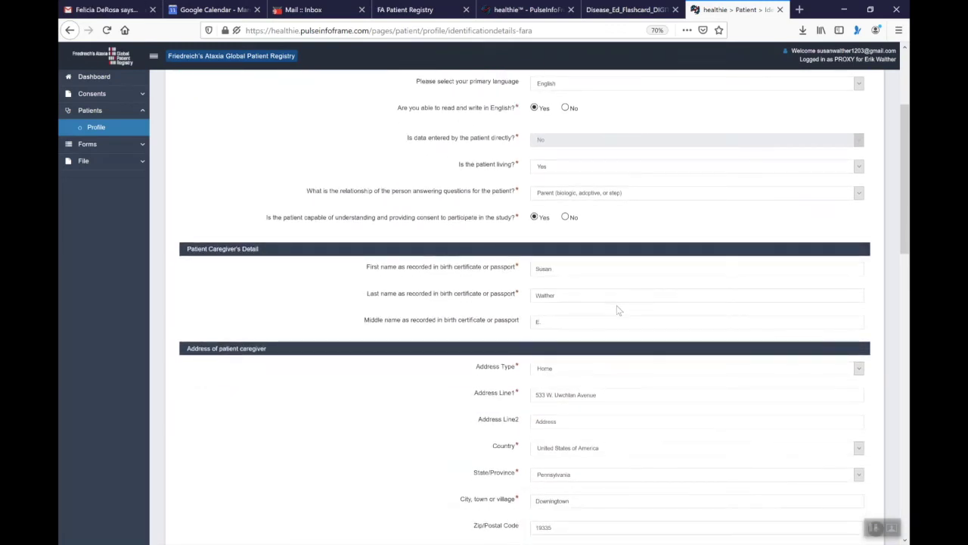
scroll(618, 309, down, 8)
scroll(610, 351, down, 4)
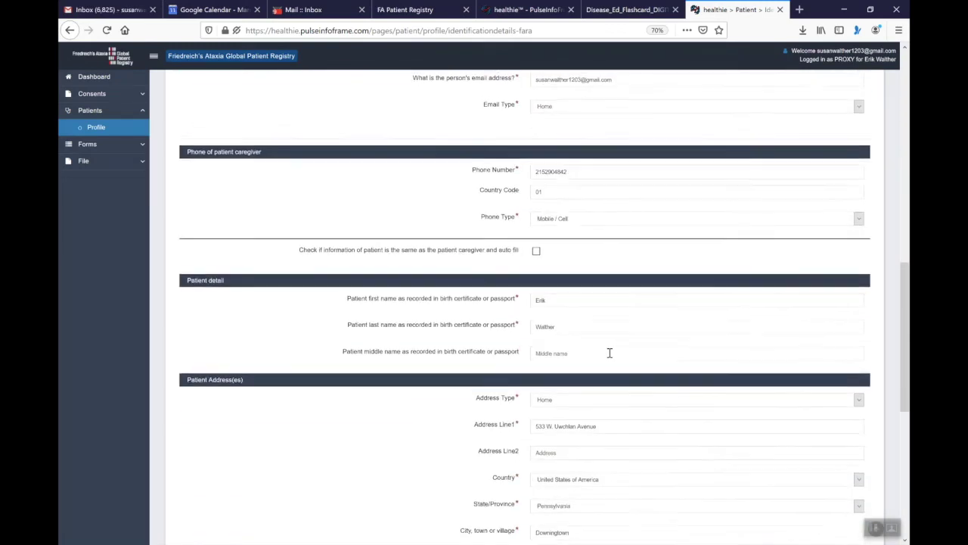
scroll(606, 341, up, 10)
scroll(617, 311, up, 5)
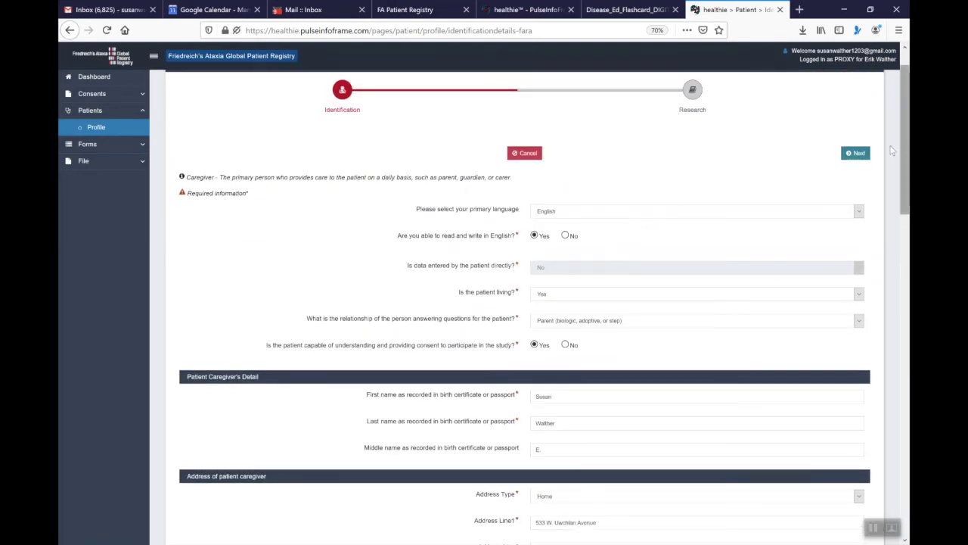
click(860, 157)
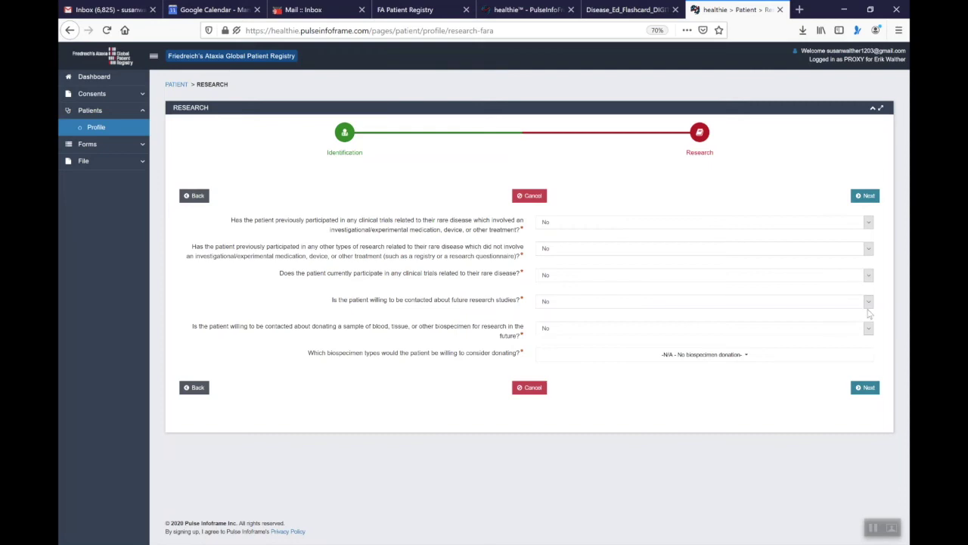
click(867, 388)
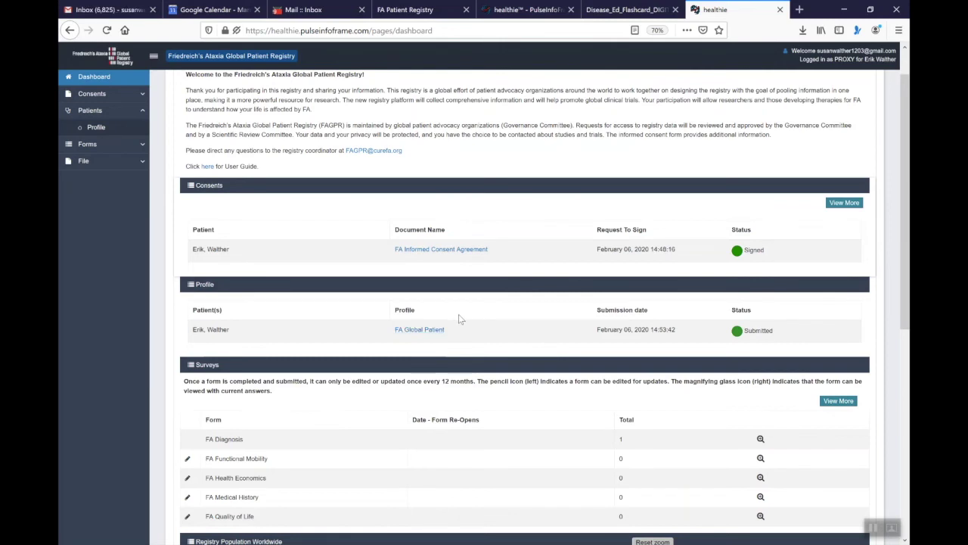
Scroll to the Surveys table and world map, then open FA Functional Mobility for editing.
scroll(458, 318, down, 2)
scroll(454, 327, down, 1)
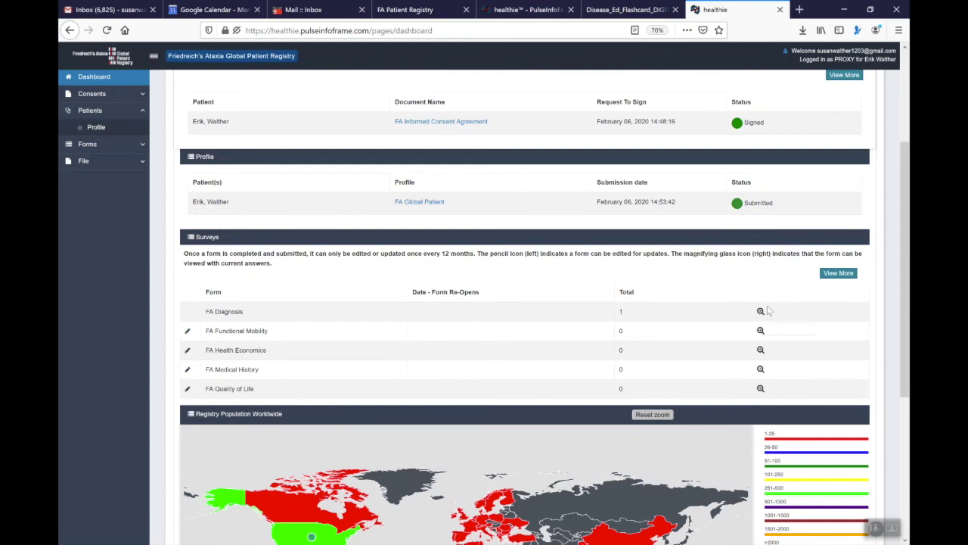
click(187, 332)
Scroll the dashboard to display the full Registry Population Worldwide map and zoom into it.
scroll(359, 321, down, 3)
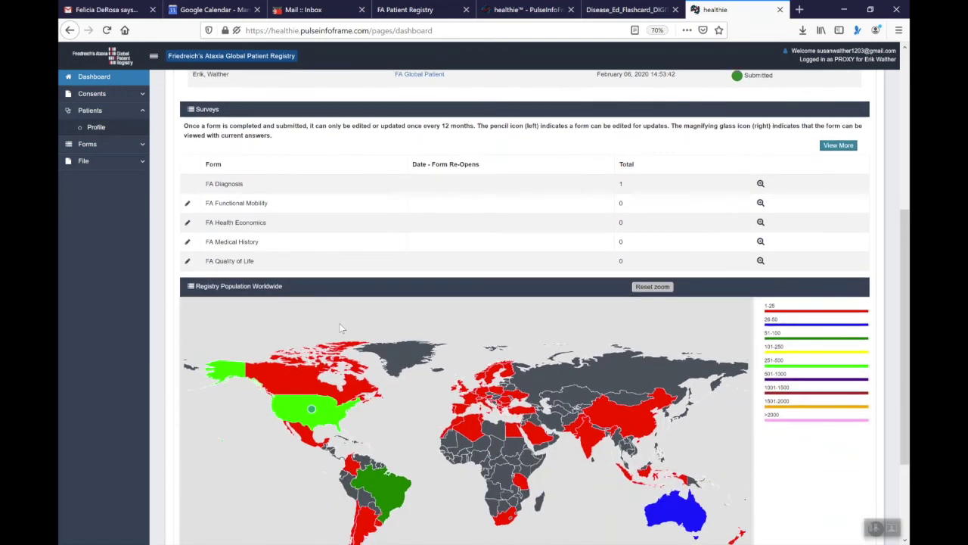
scroll(337, 329, down, 1)
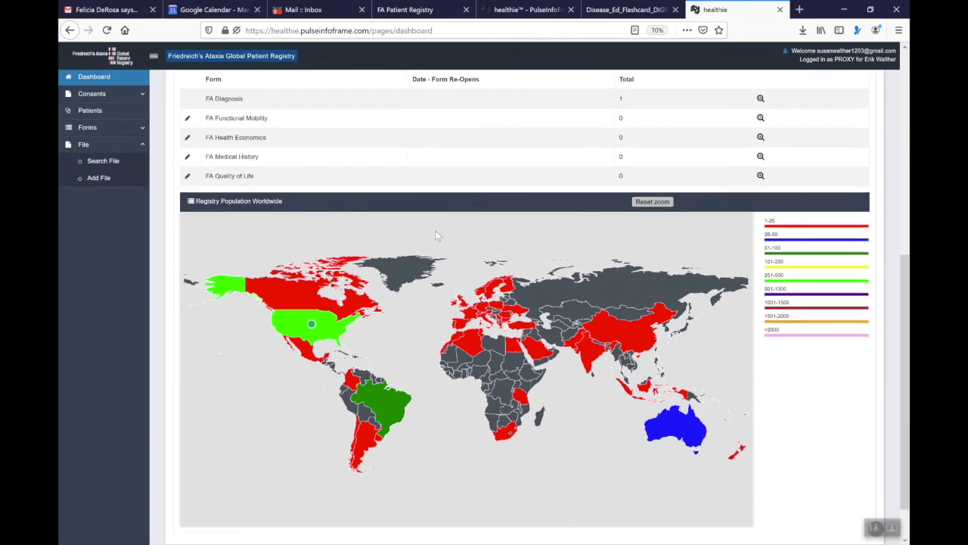
scroll(436, 230, up, 5)
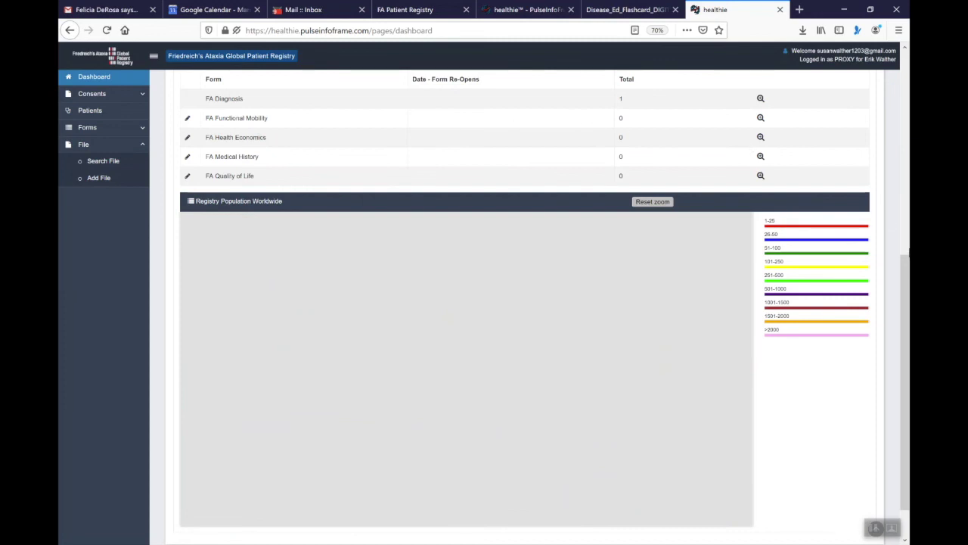
Scroll up to the dashboard top, showing the Signed FA Informed Consent and Submitted patient profile.
drag(906, 274, 906, 70)
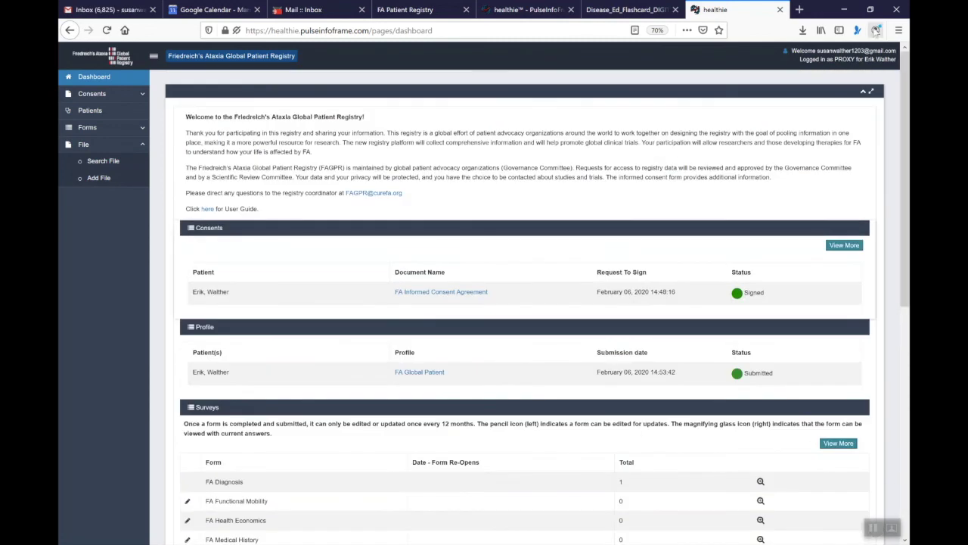